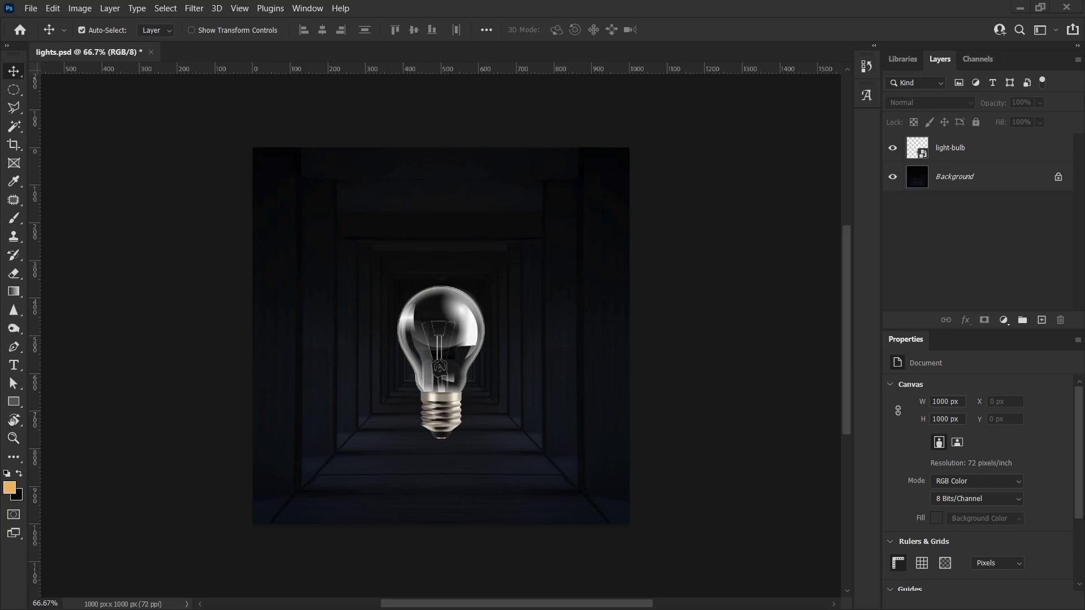
Step: Add a new empty layer above light-bulb and rename it 'light'
click(535, 357)
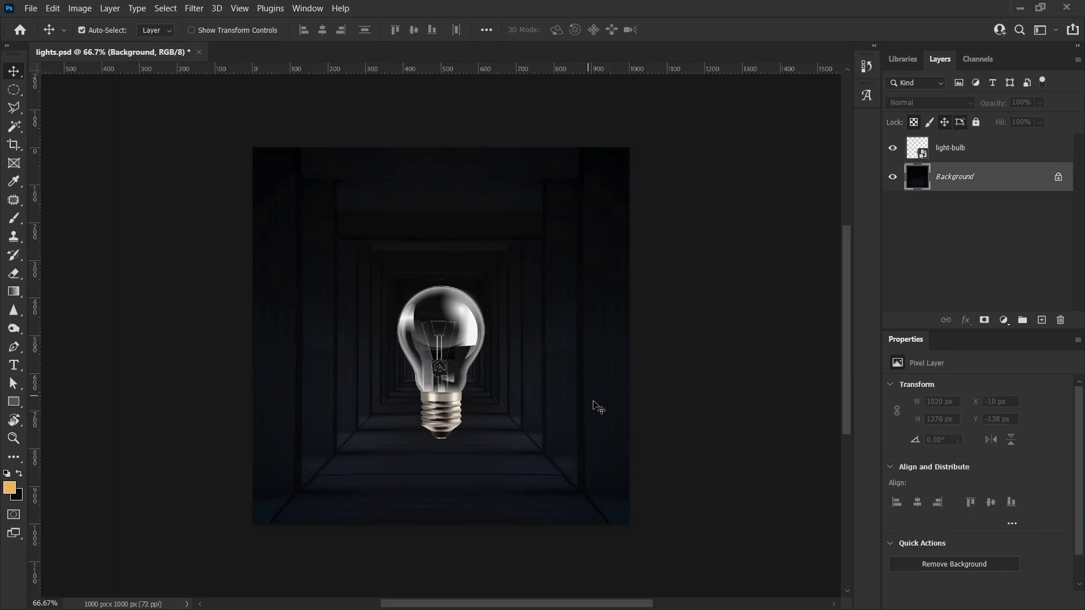
click(394, 376)
click(1042, 320)
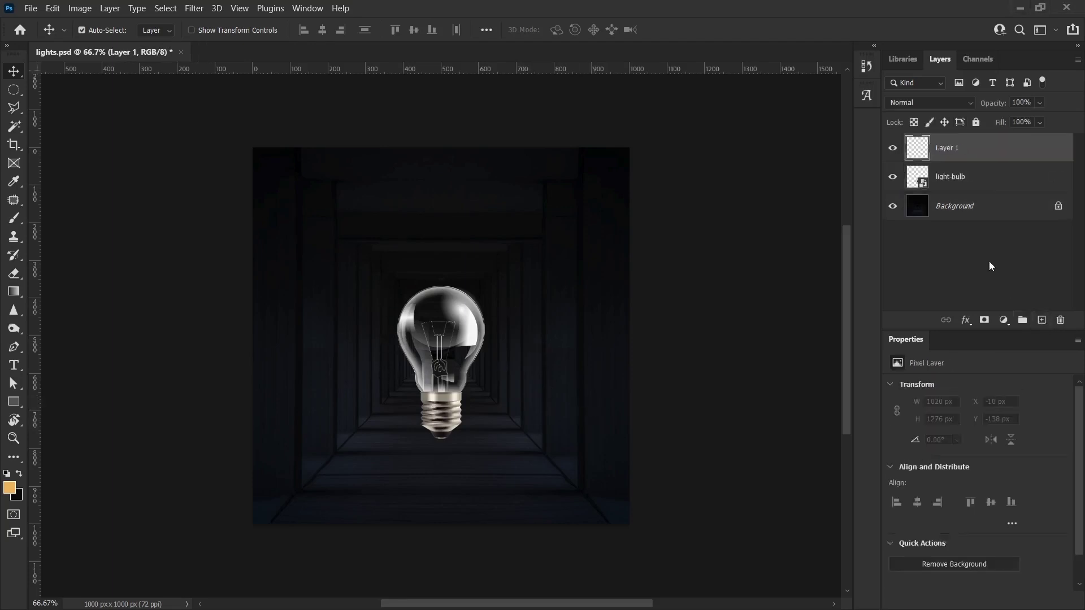
double_click(947, 150)
text(light)
key(Return)
Step: Choose the regular Brush tool and enlarge its size to about 275 px
key(b)
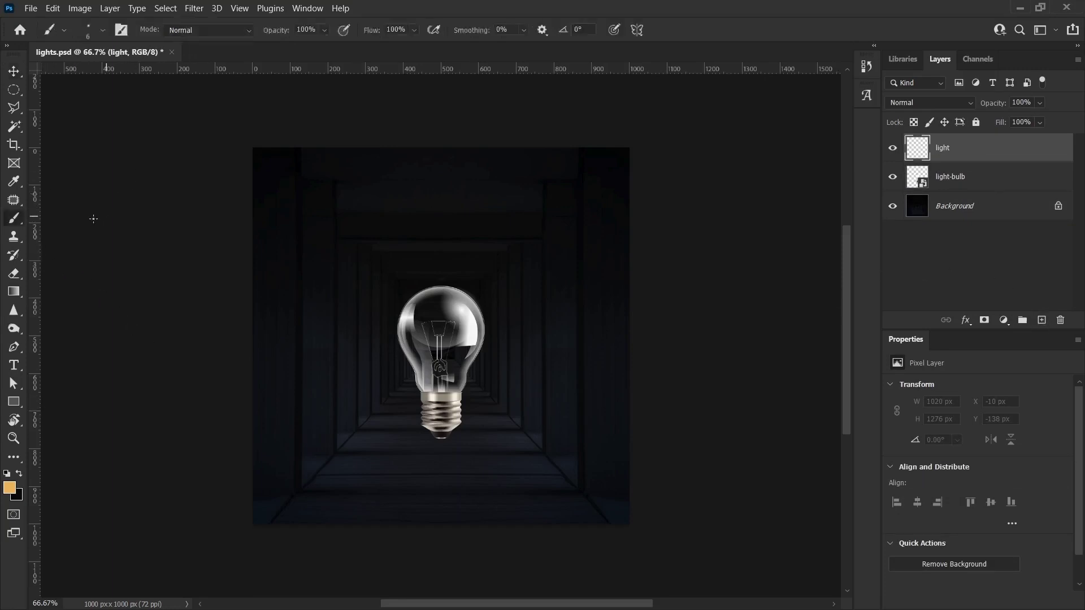
right_click(13, 221)
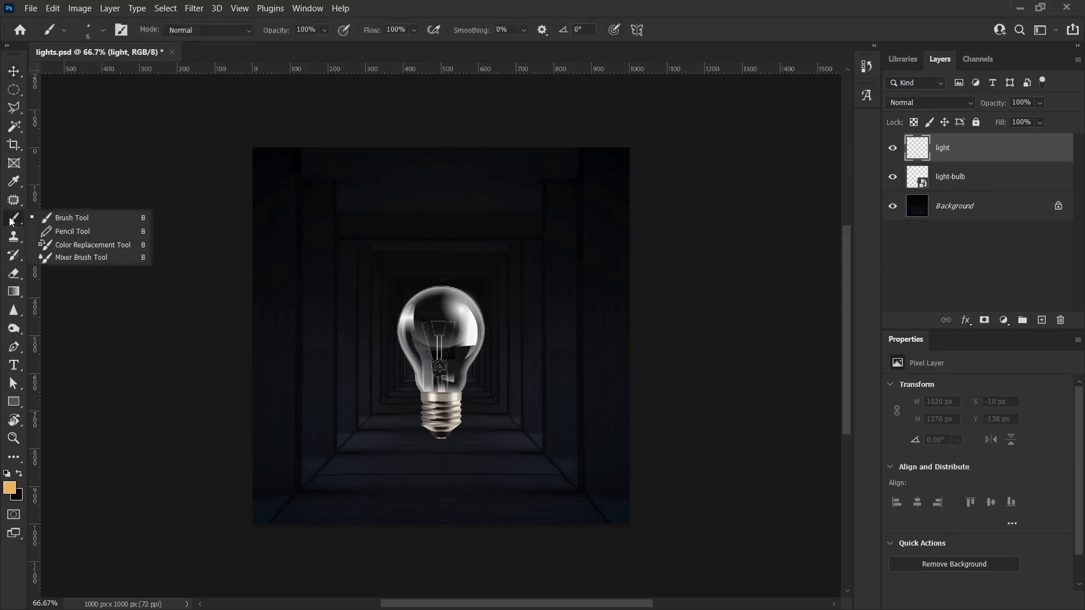
click(73, 219)
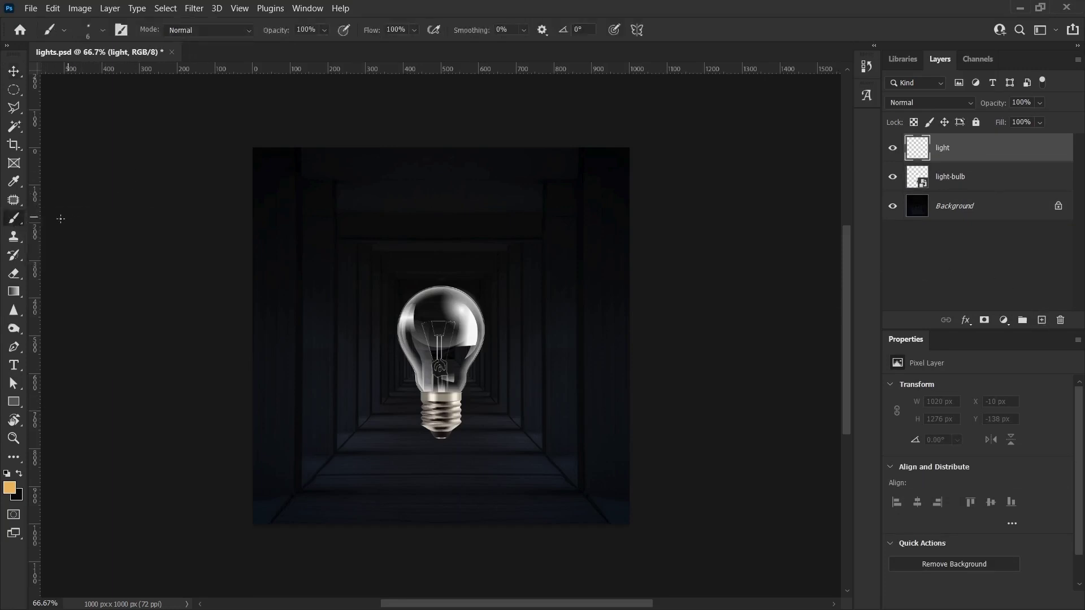
right_click(471, 330)
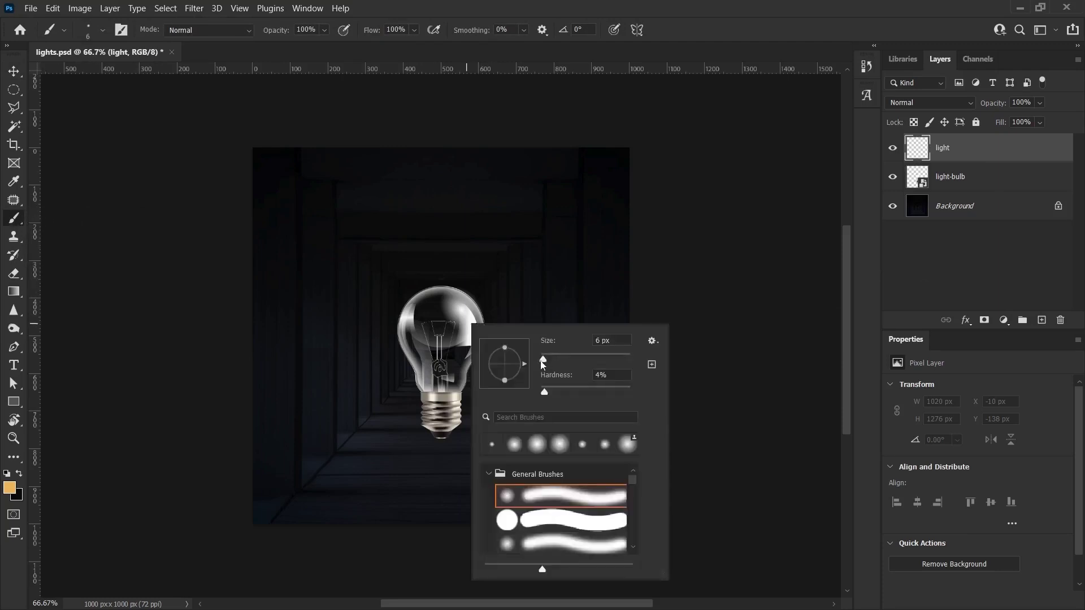
drag(543, 363, 551, 361)
drag(550, 361, 589, 363)
drag(589, 360, 605, 361)
key(Return)
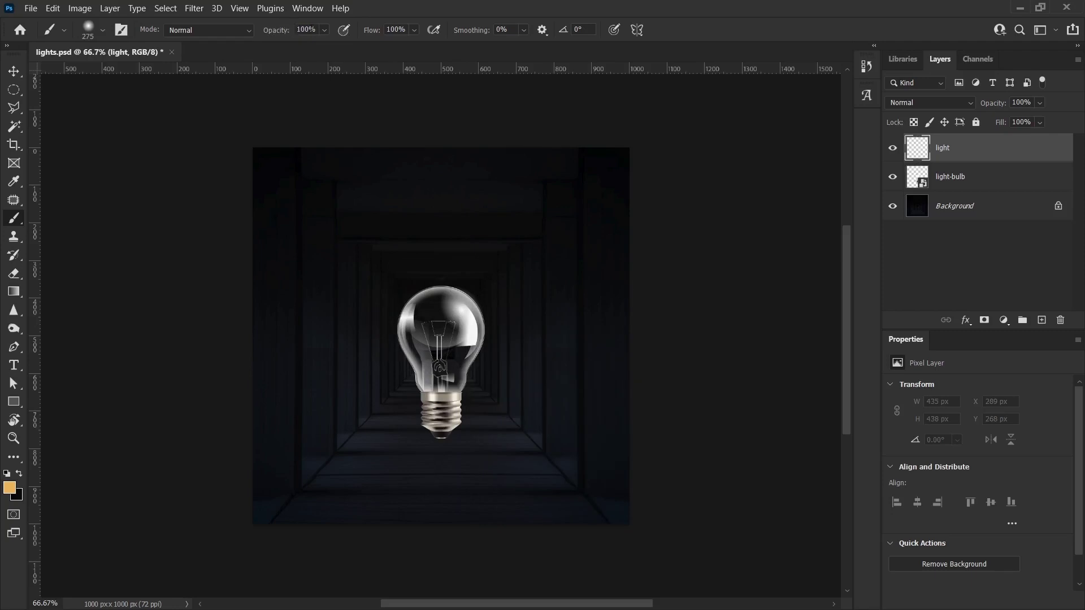
drag(446, 336, 433, 364)
Step: Set the foreground painting colour to the light orange #f4b74d
click(9, 491)
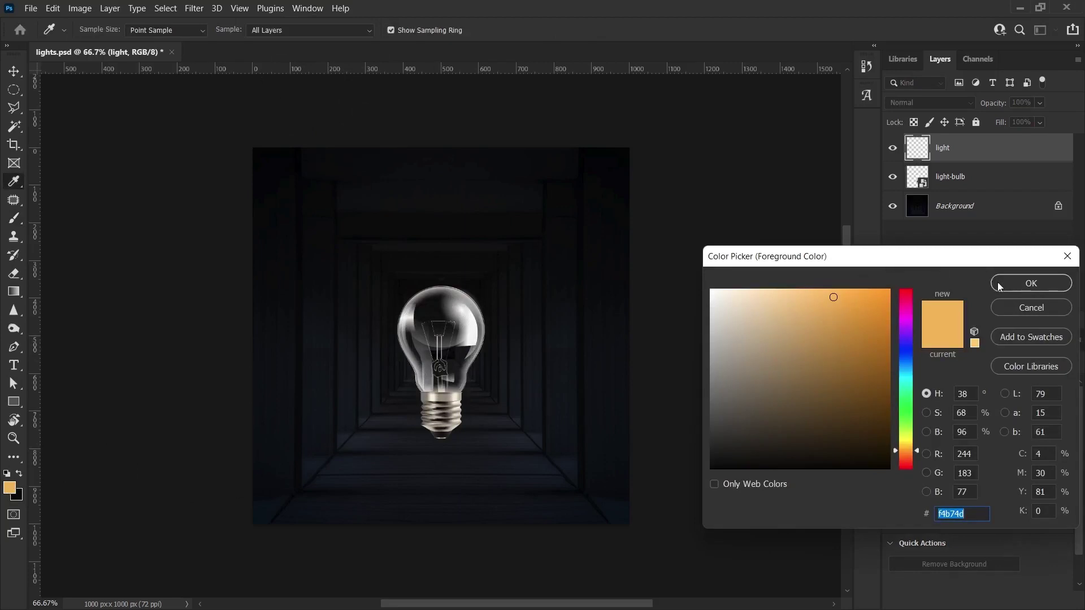
click(1031, 283)
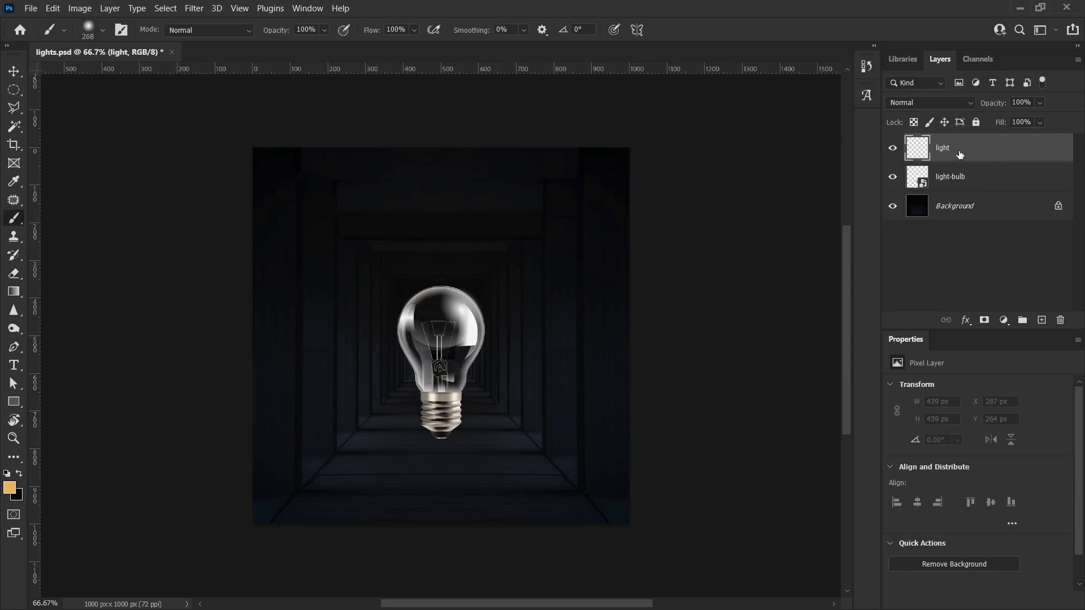
Step: Paint an orange glow across the bulb on the light layer, then enlarge the brush
click(441, 327)
drag(440, 327, 486, 344)
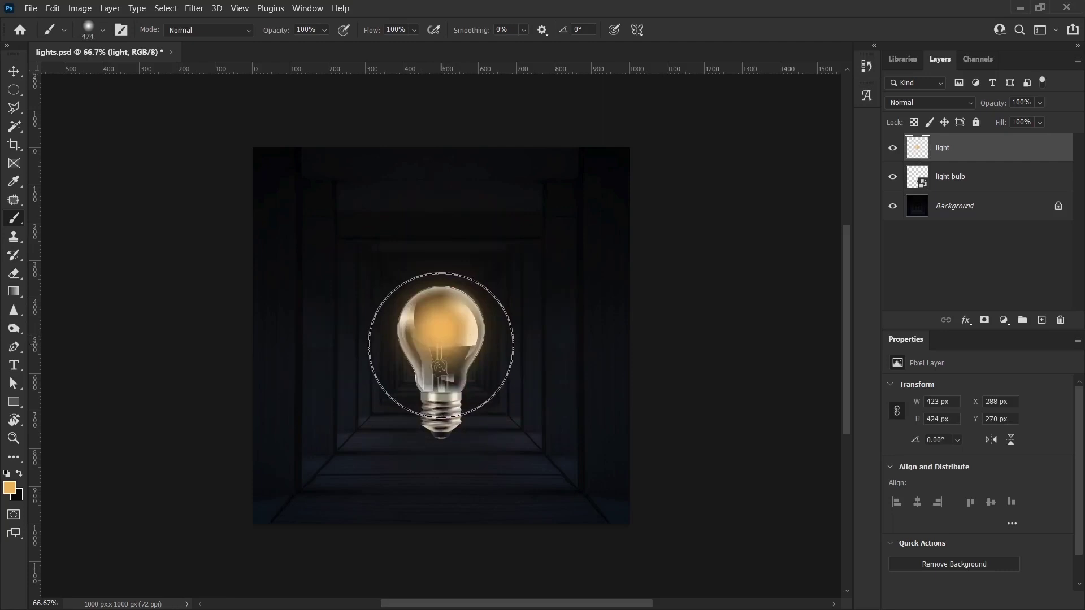
key(bracketright)
key(bracketright)
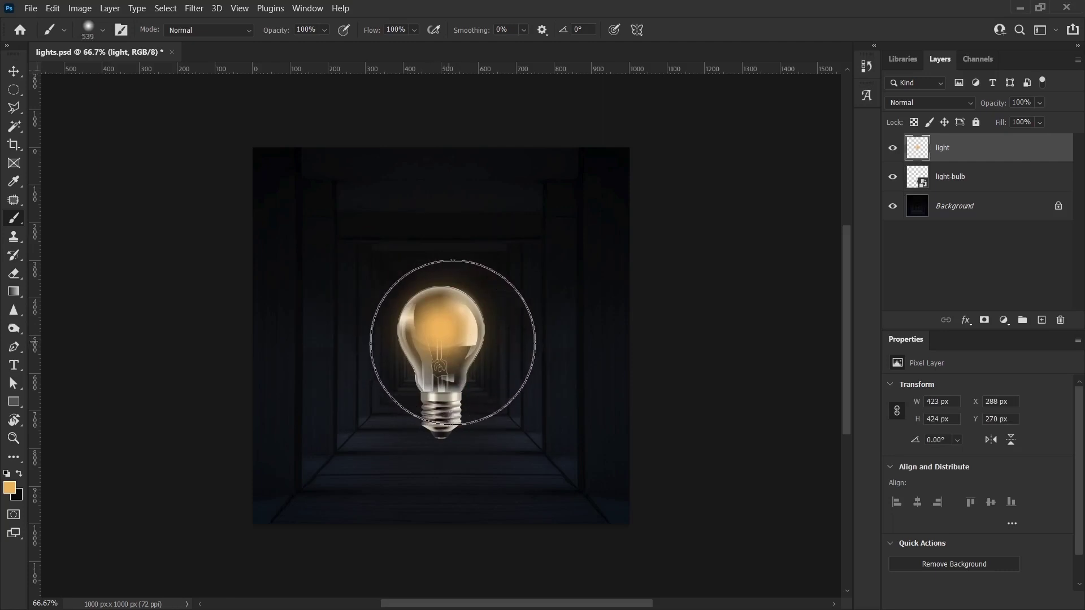
Step: Lower brush opacity to 30% and paint a wide soft orange halo around the bulb
key(Return)
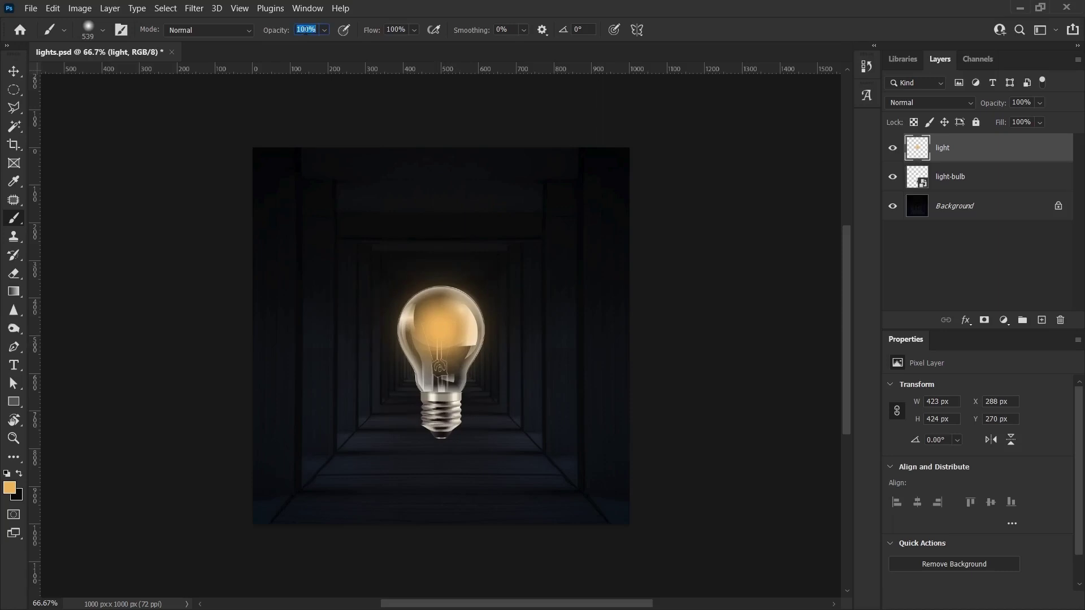
text(30)
key(Return)
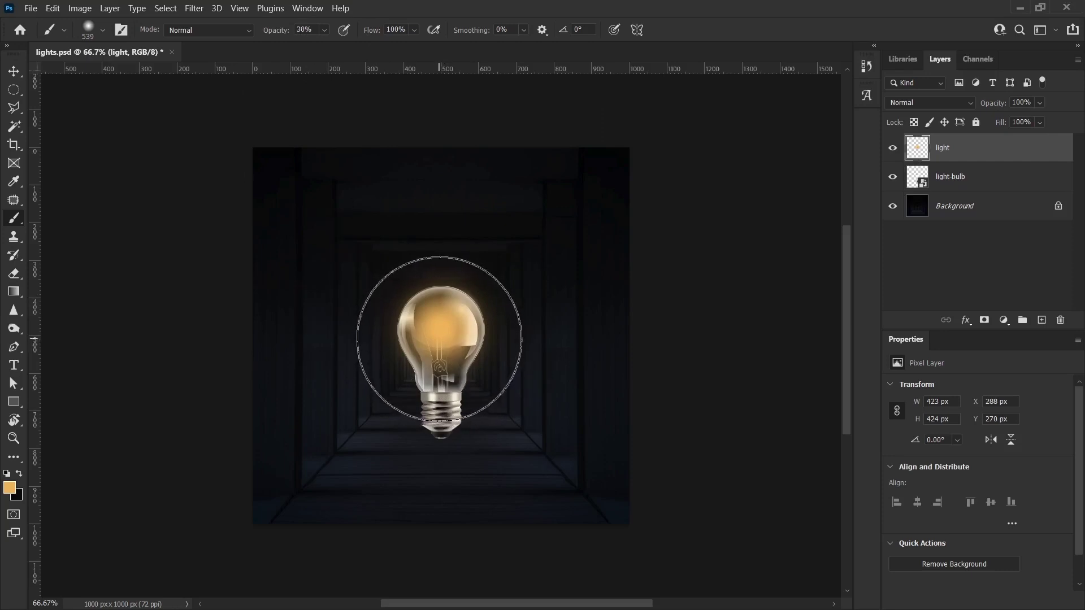
click(443, 339)
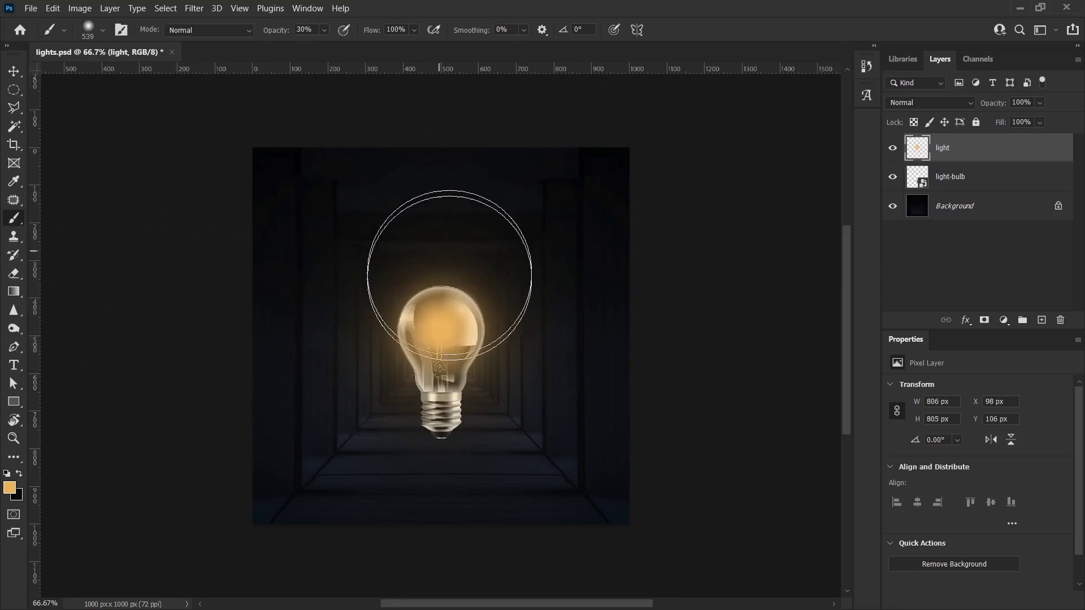
click(918, 101)
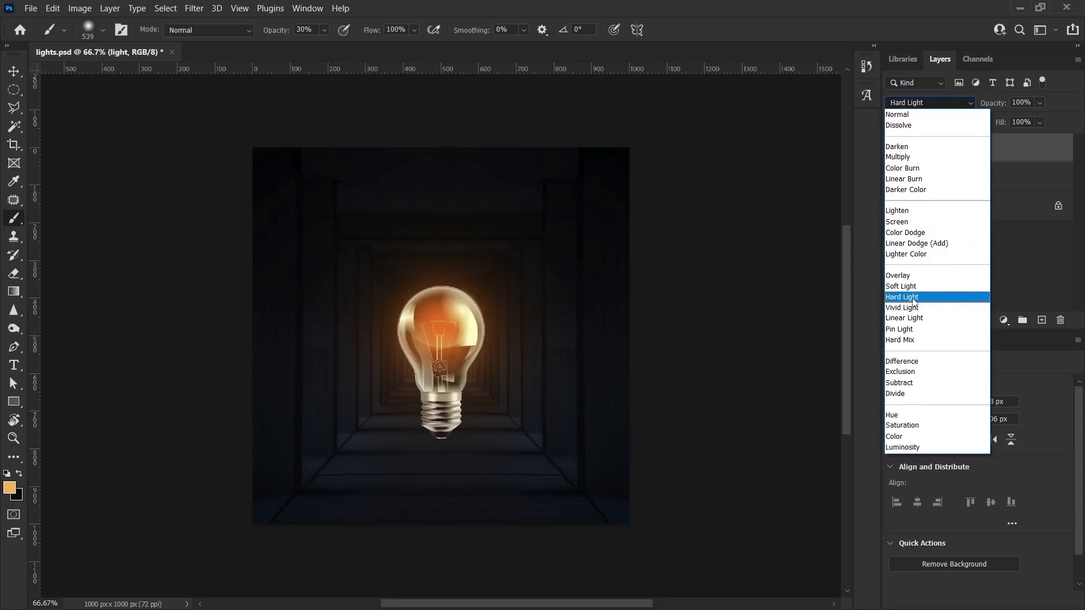
Step: Blend the light layer in Hard Light mode and return to the Move tool
click(913, 301)
key(v)
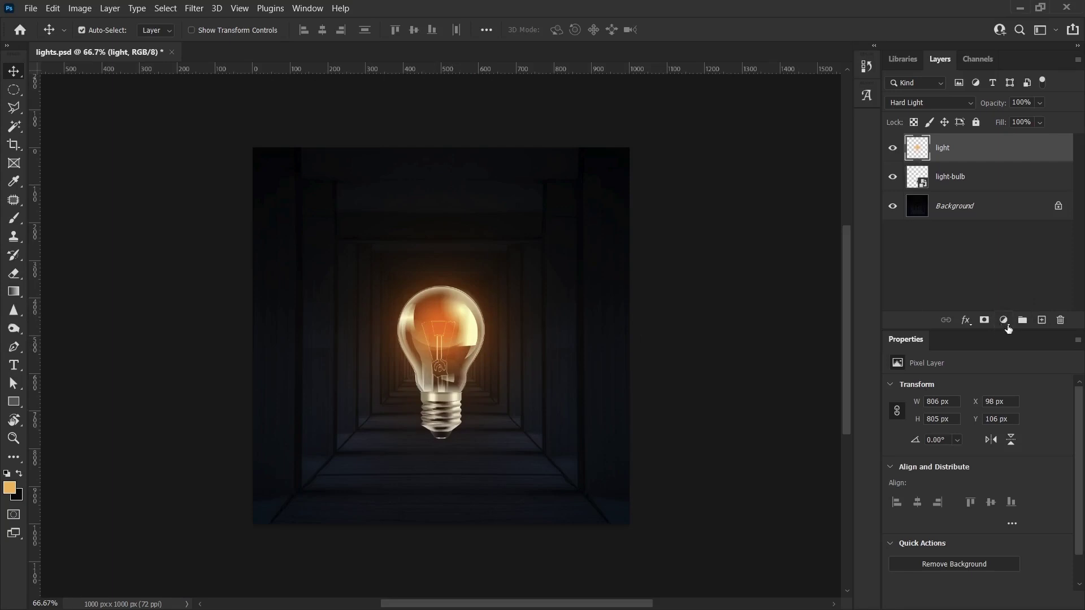
Step: Add a Hue/Saturation adjustment layer above the light layer
click(1004, 321)
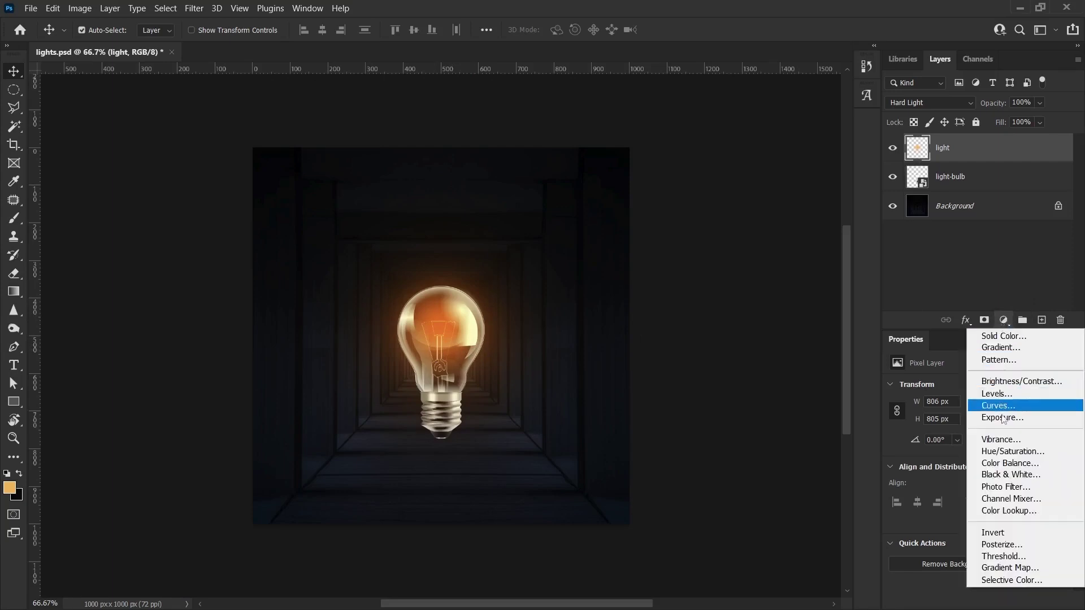
click(1007, 458)
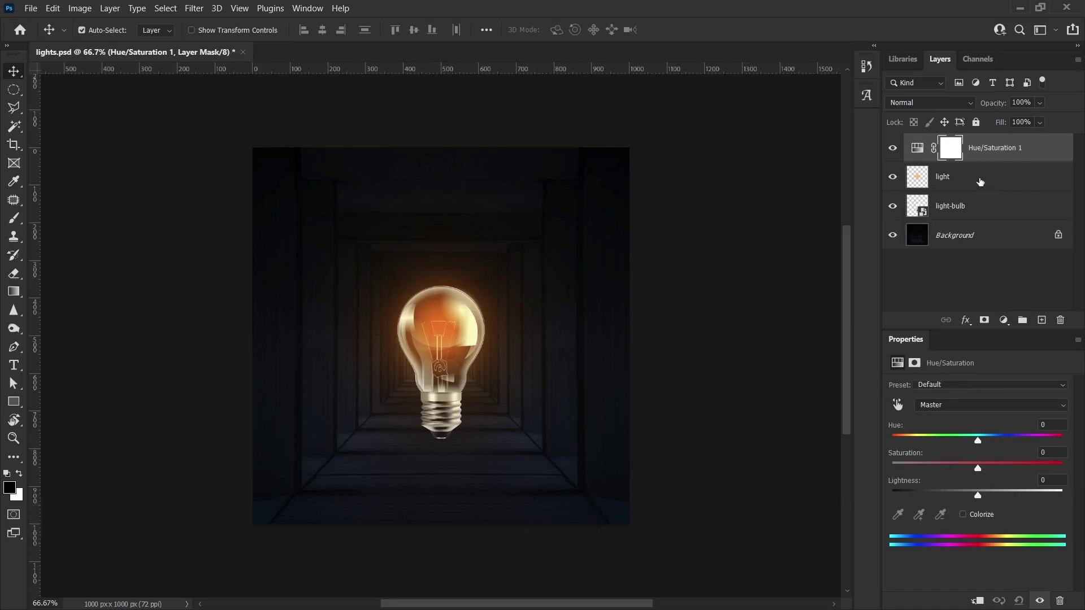
Step: Clip the Hue/Saturation adjustment so it affects only the light layer
key(ctrl+2)
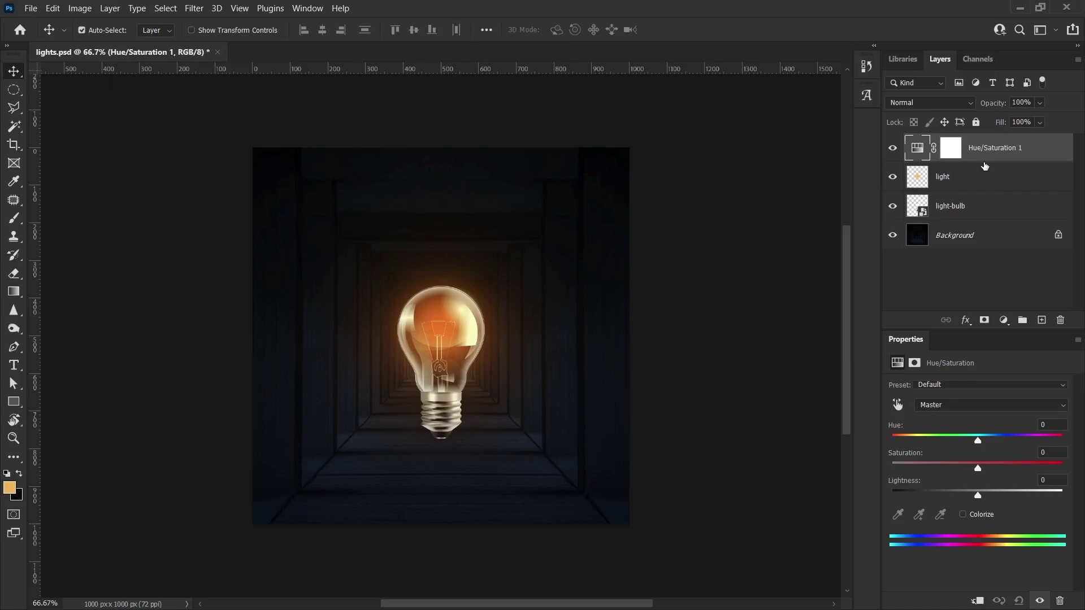
drag(983, 166, 982, 160)
drag(977, 158, 971, 161)
alt+click(983, 161)
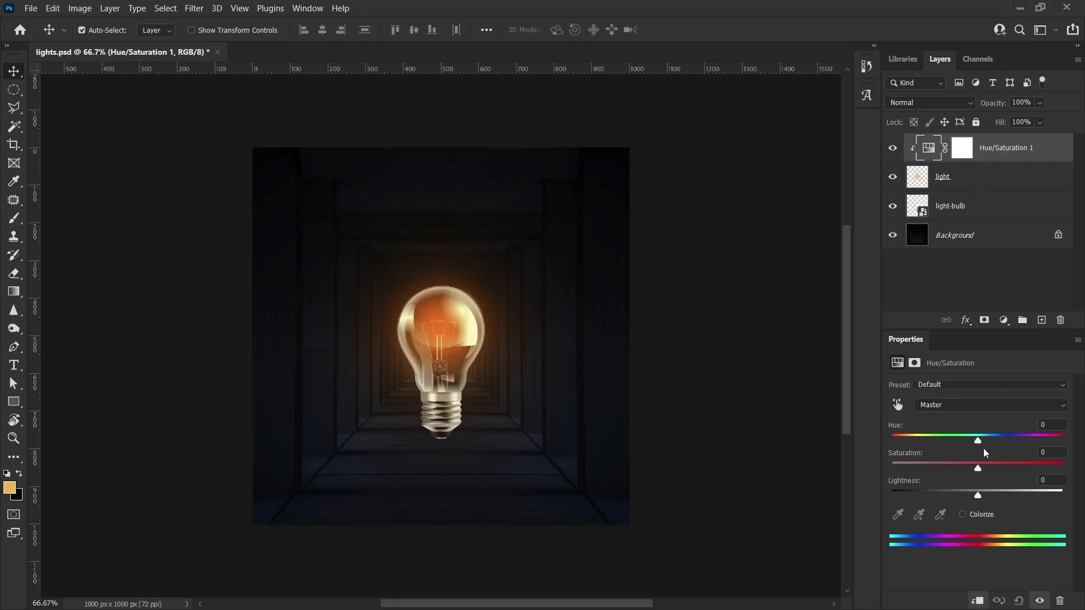
Step: Try lightness and undo, set Hue to +5, and reset Saturation to 0
drag(977, 495, 984, 495)
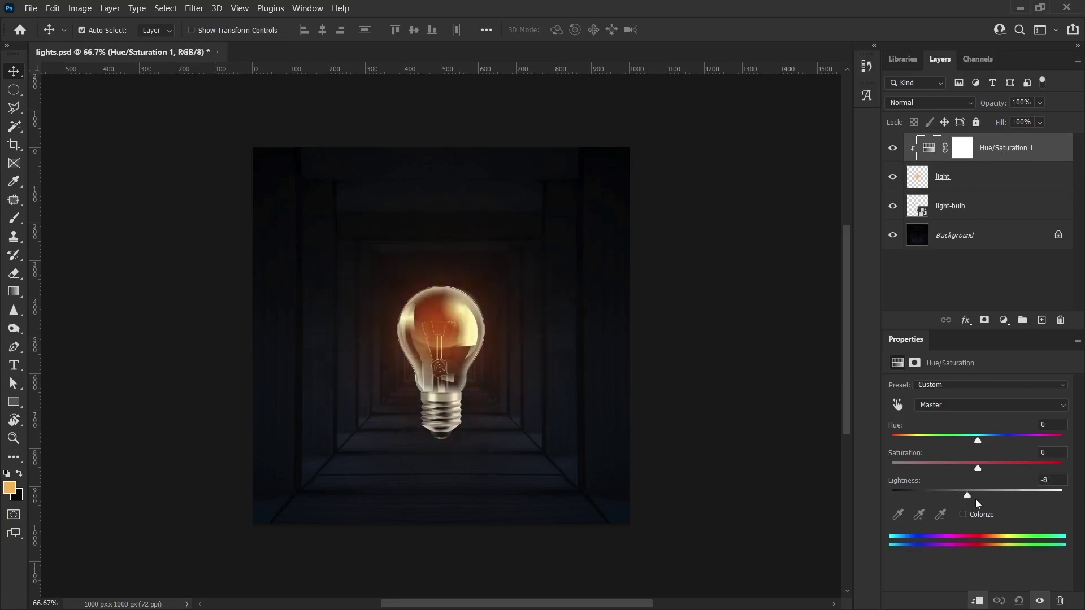
key(ctrl+z)
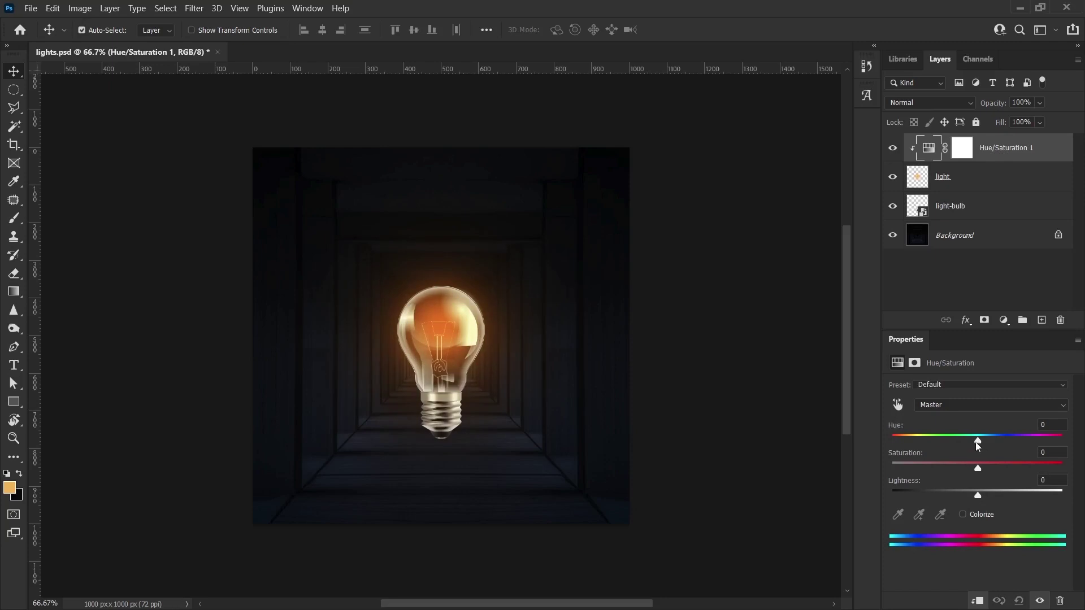
mouse_move(978, 441)
mouse_down()
mouse_move(956, 443)
mouse_move(988, 445)
mouse_up()
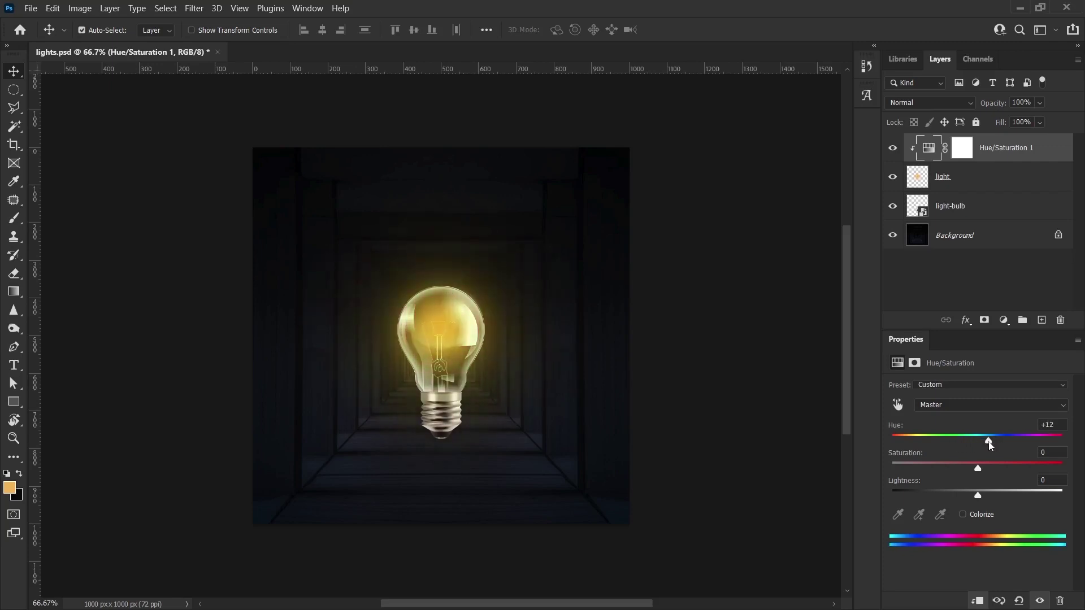
drag(988, 444, 982, 442)
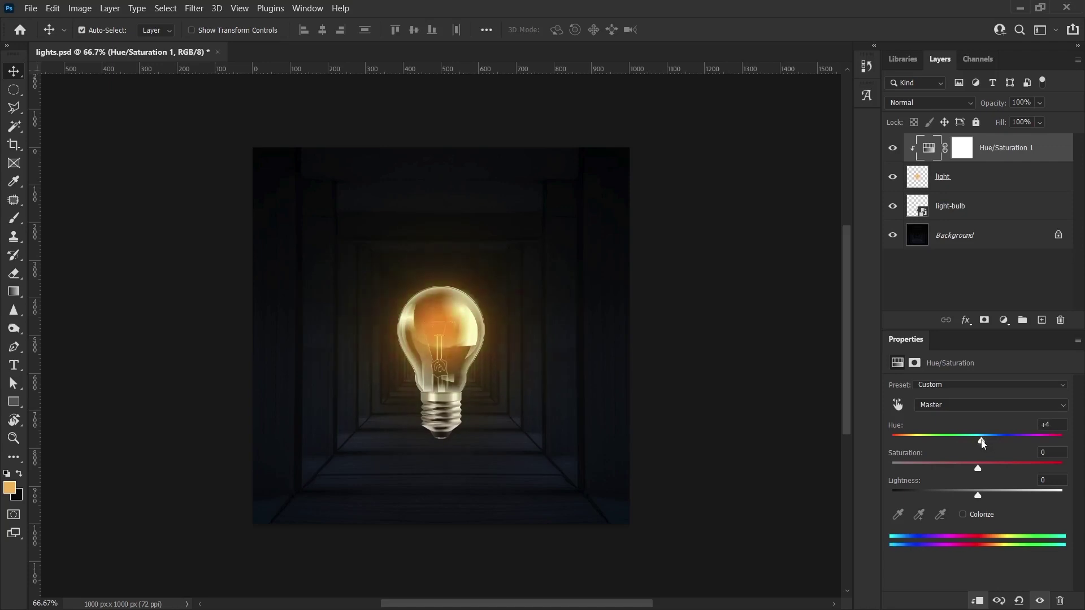
mouse_move(977, 469)
mouse_down()
mouse_move(988, 466)
mouse_move(976, 474)
mouse_move(1012, 495)
mouse_move(977, 495)
mouse_up()
click(1057, 455)
text(0)
click(948, 182)
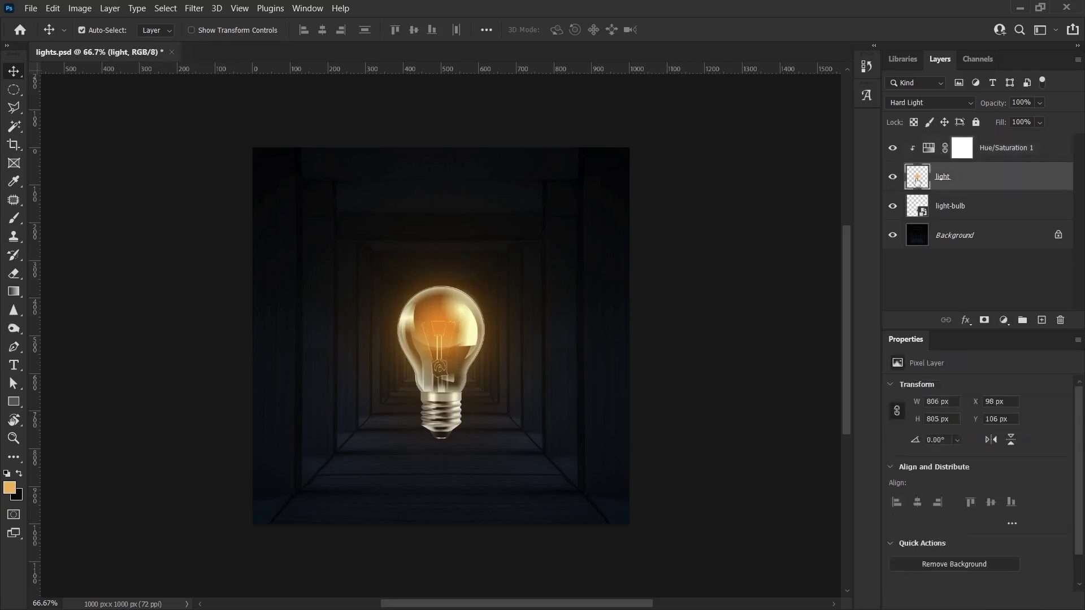
click(893, 178)
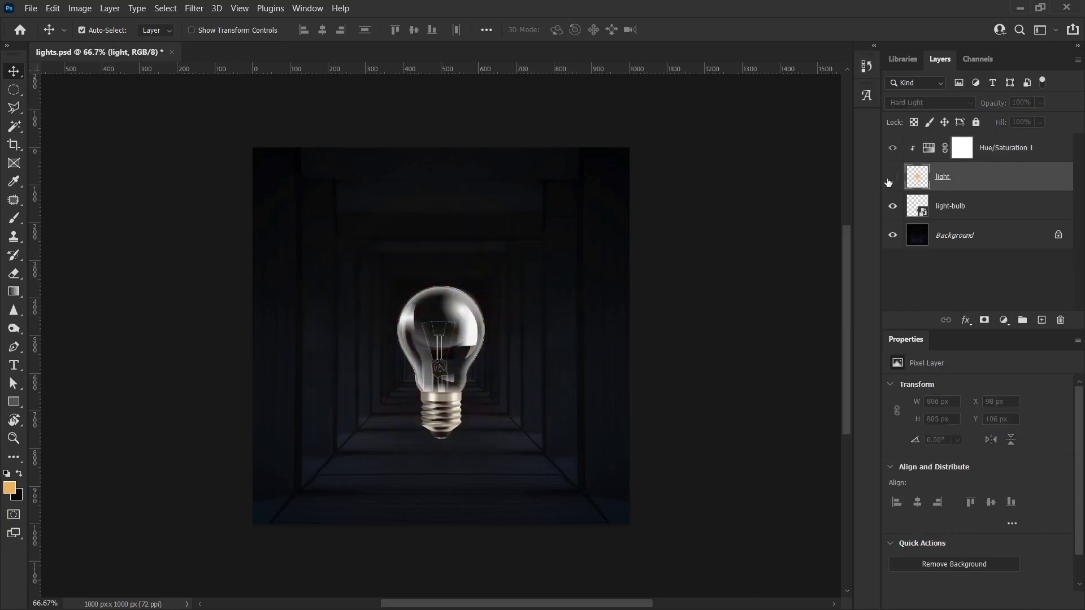